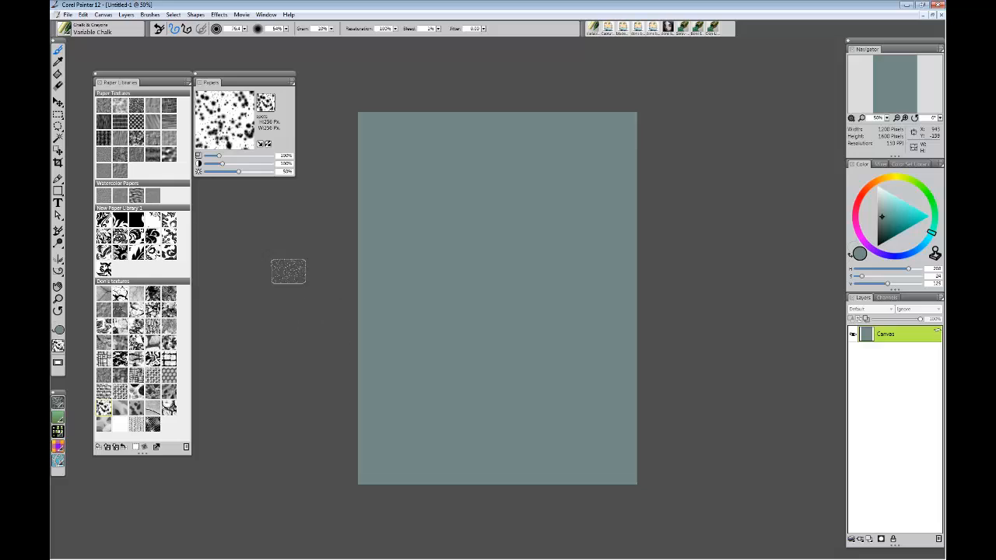
Paint the speckled paper texture across the upper two-thirds of the canvas with the Variable Chalk brush in a dark blue-grey.
left_click(69, 31)
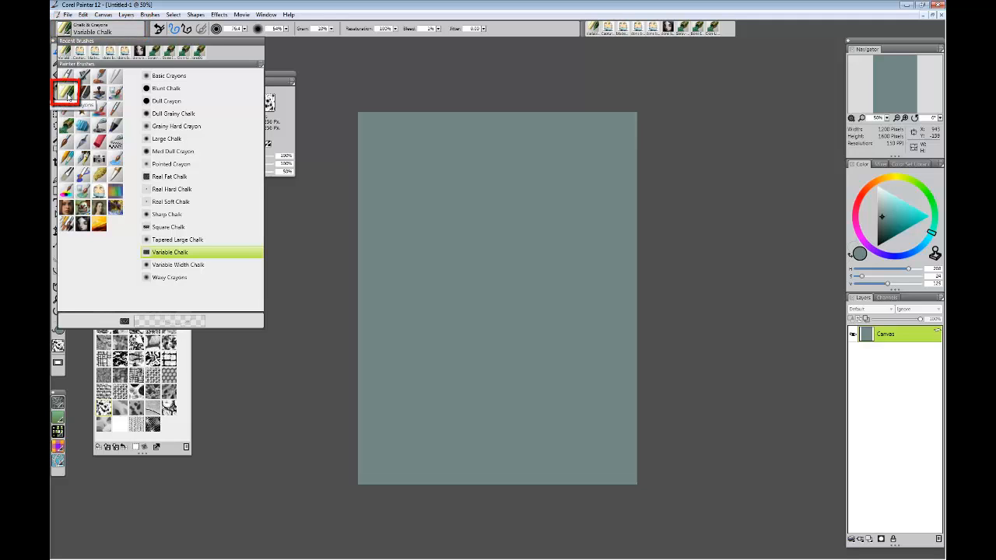
left_click(184, 253)
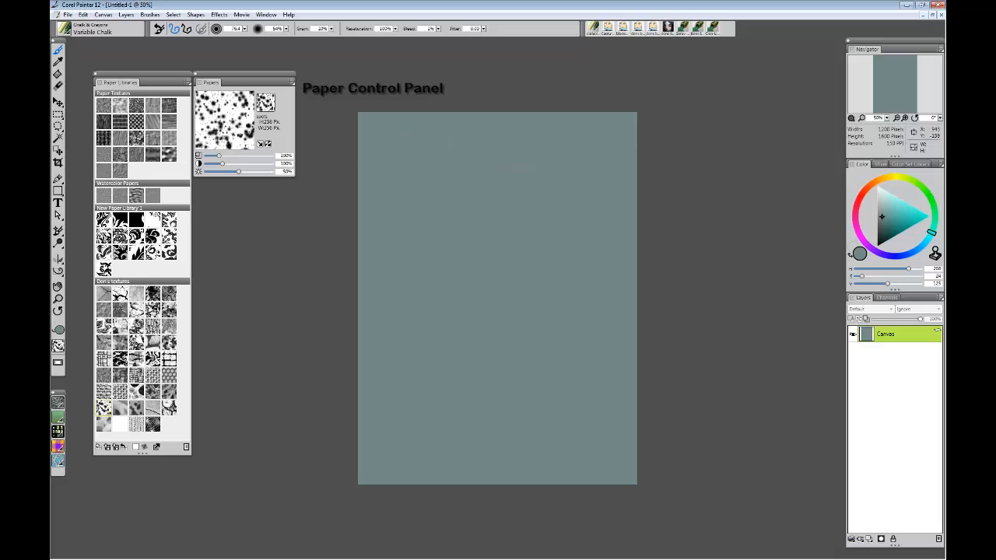
left_click(884, 232)
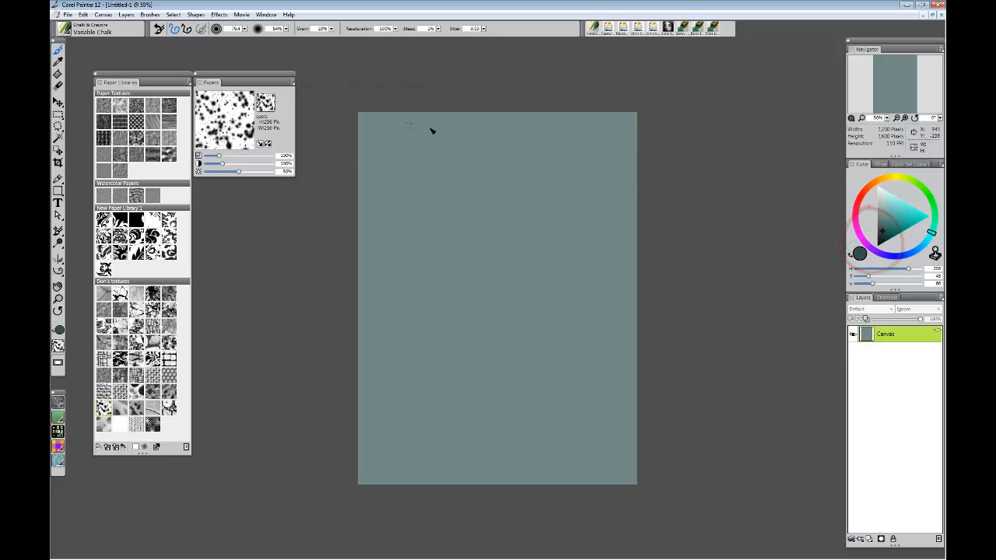
mouse_move(430, 129)
left_mouse_down()
mouse_move(484, 136)
mouse_move(418, 155)
mouse_move(403, 182)
mouse_move(607, 149)
mouse_move(414, 192)
mouse_move(430, 180)
mouse_move(391, 269)
mouse_move(504, 164)
mouse_move(403, 254)
mouse_move(586, 163)
mouse_move(554, 214)
mouse_move(431, 295)
mouse_move(449, 247)
mouse_move(412, 319)
mouse_move(406, 227)
left_mouse_up()
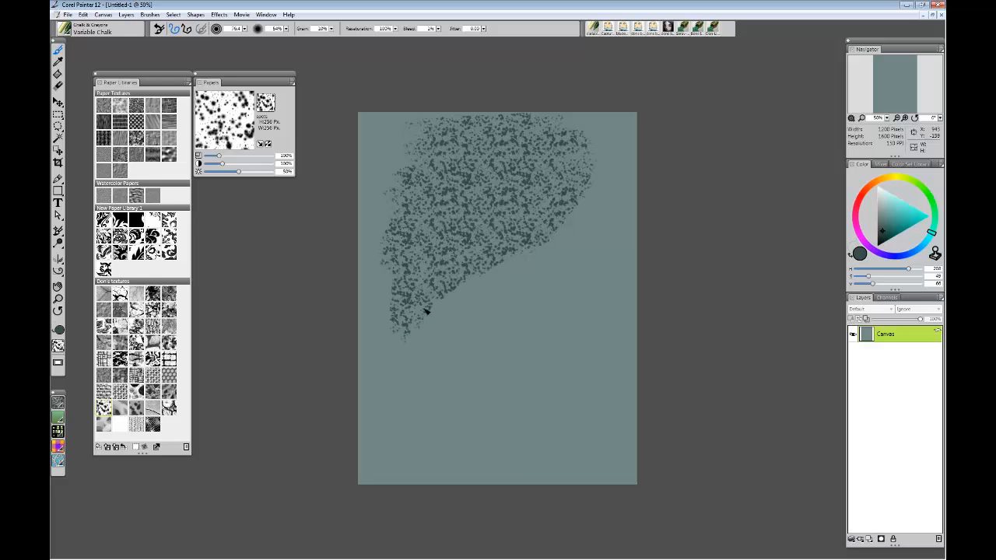
left_click_drag(392, 297, 382, 315)
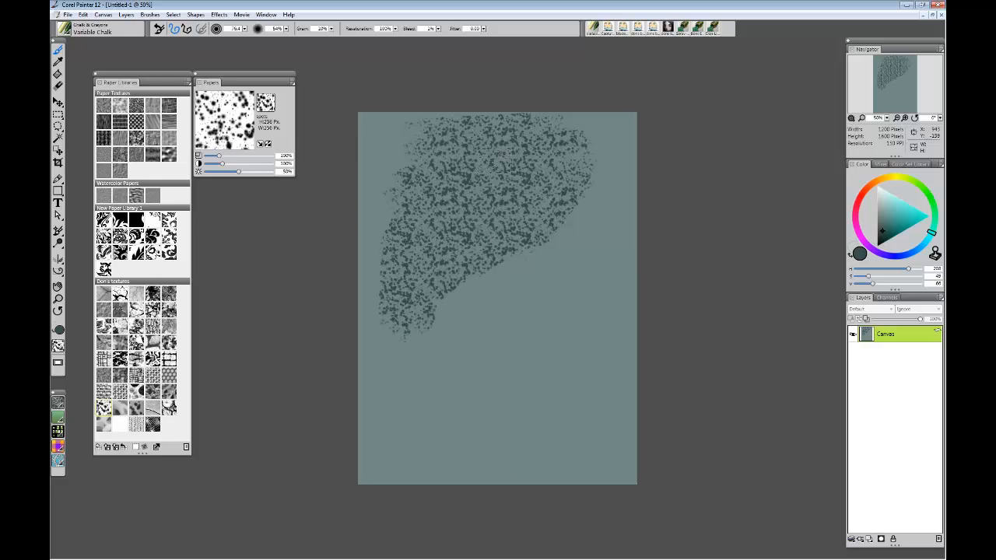
mouse_move(599, 132)
left_mouse_down()
mouse_move(584, 217)
mouse_move(446, 312)
mouse_move(536, 268)
mouse_move(490, 319)
mouse_move(389, 348)
left_mouse_up()
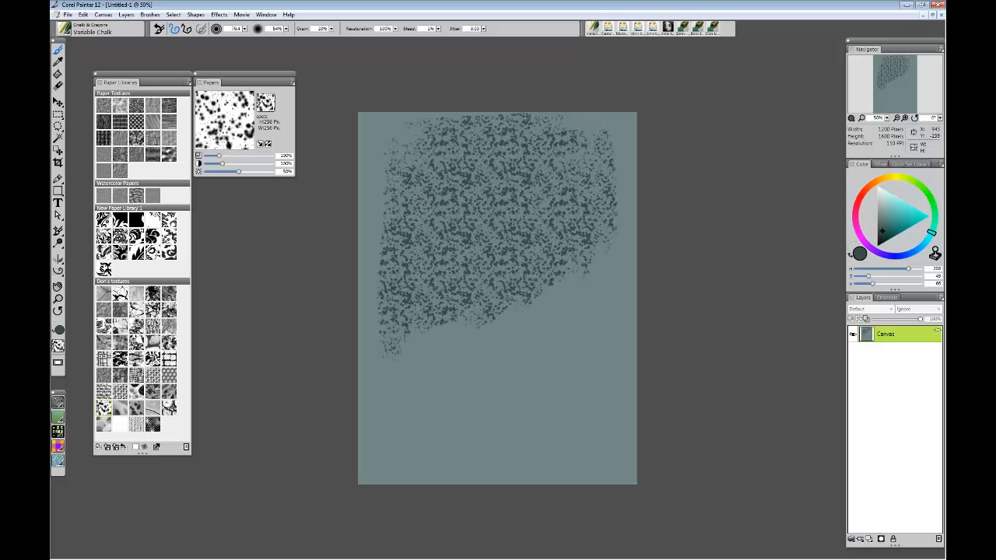
mouse_move(519, 300)
left_mouse_down()
mouse_move(505, 323)
mouse_move(574, 262)
mouse_move(443, 294)
left_mouse_up()
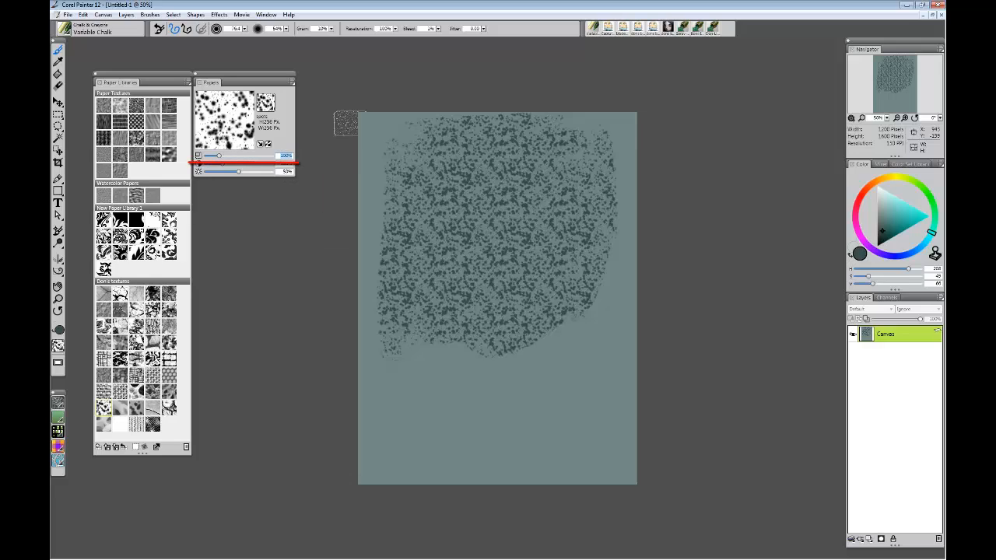
Set the paper scale to 150% and paint the enlarged speckles across the lower part of the canvas.
type("15")
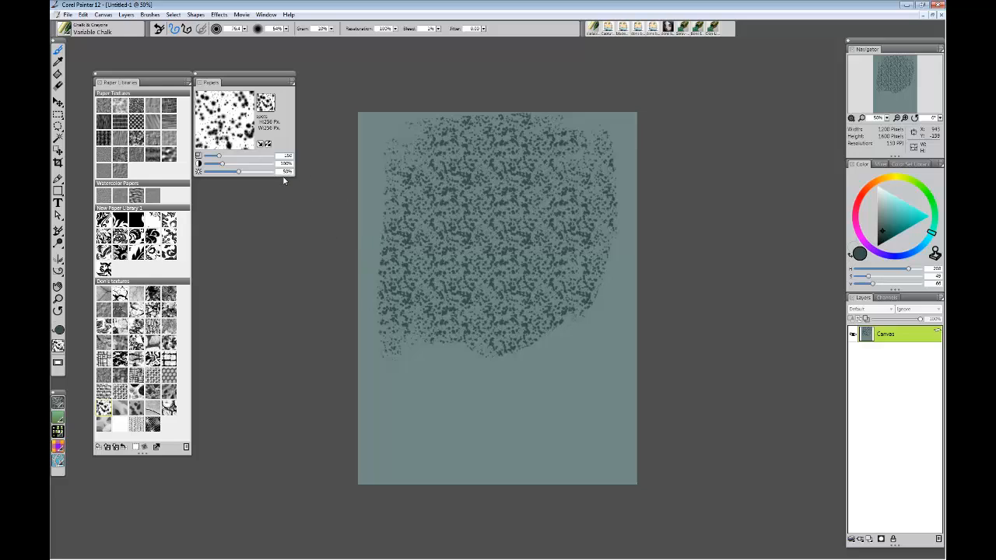
type("0")
key("Return")
mouse_move(395, 379)
left_mouse_down()
mouse_move(577, 343)
mouse_move(551, 341)
mouse_move(346, 421)
mouse_move(532, 362)
mouse_move(443, 400)
mouse_move(442, 344)
mouse_move(402, 359)
mouse_move(565, 310)
mouse_move(518, 401)
mouse_move(542, 356)
left_mouse_up()
mouse_move(400, 410)
left_mouse_down()
mouse_move(580, 434)
mouse_move(602, 358)
mouse_move(591, 334)
mouse_move(525, 410)
mouse_move(539, 419)
left_mouse_up()
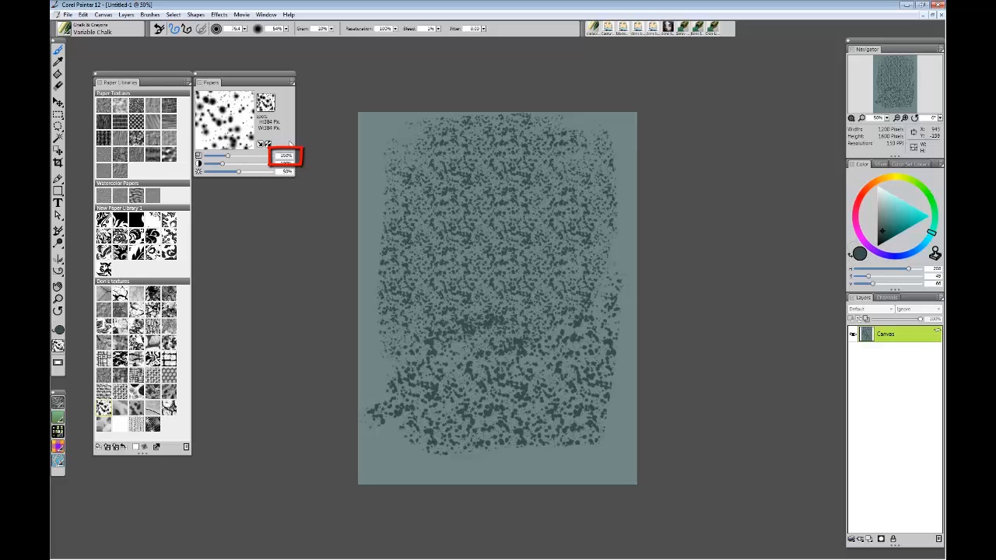
Set the paper scale to 25% and paint fine speckles down both side edges of the canvas.
double_click(282, 155)
key("Return")
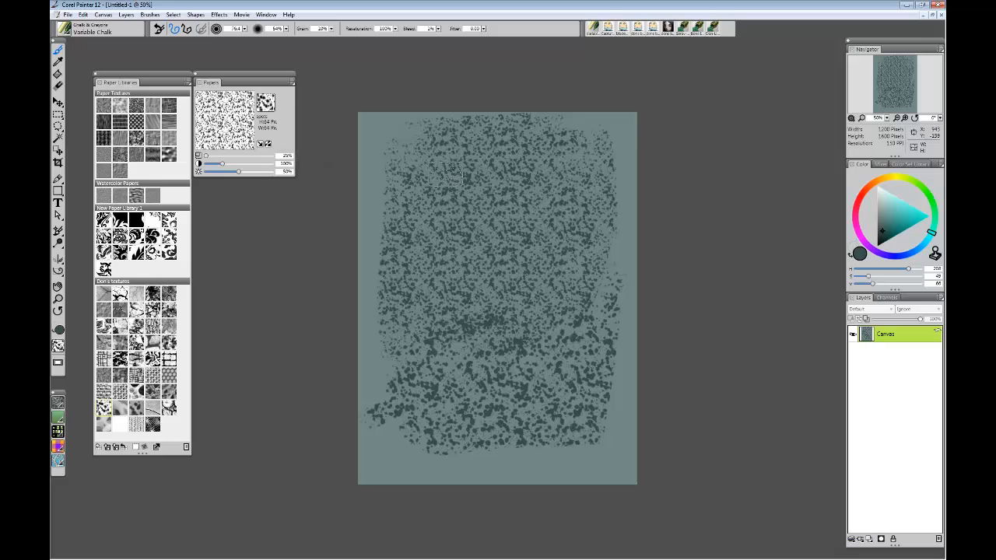
mouse_move(376, 153)
left_mouse_down()
mouse_move(384, 184)
mouse_move(373, 222)
mouse_move(375, 375)
left_mouse_up()
left_click_drag(626, 115, 619, 331)
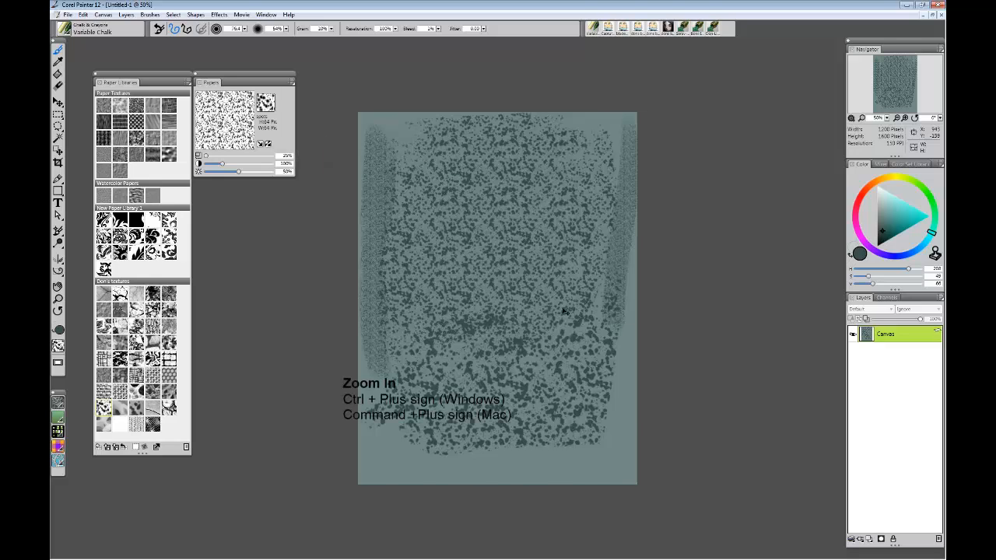
At 100% zoom, layer fine 25% scale speckles over the larger spots in the middle of the canvas.
key("ctrl+plus")
key("ctrl+plus")
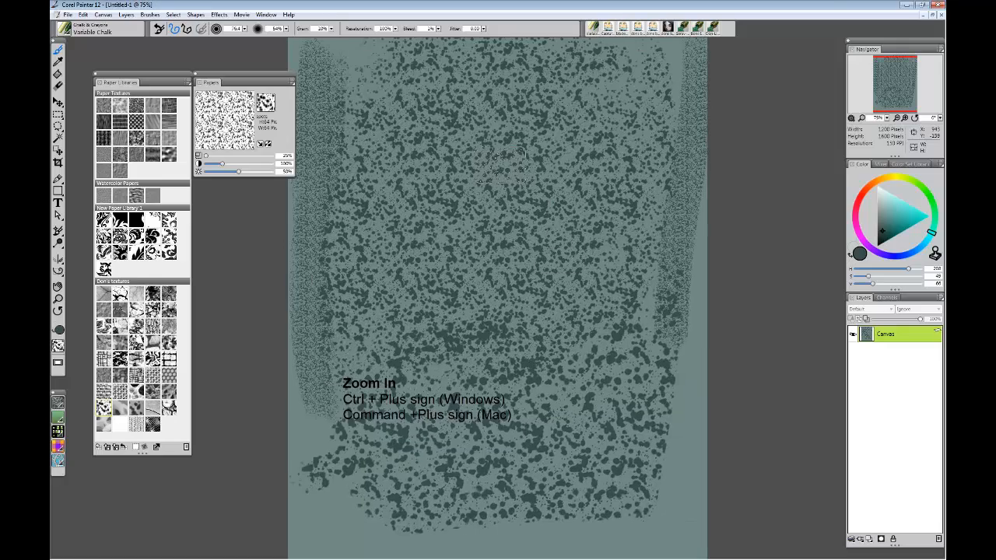
key("ctrl+plus")
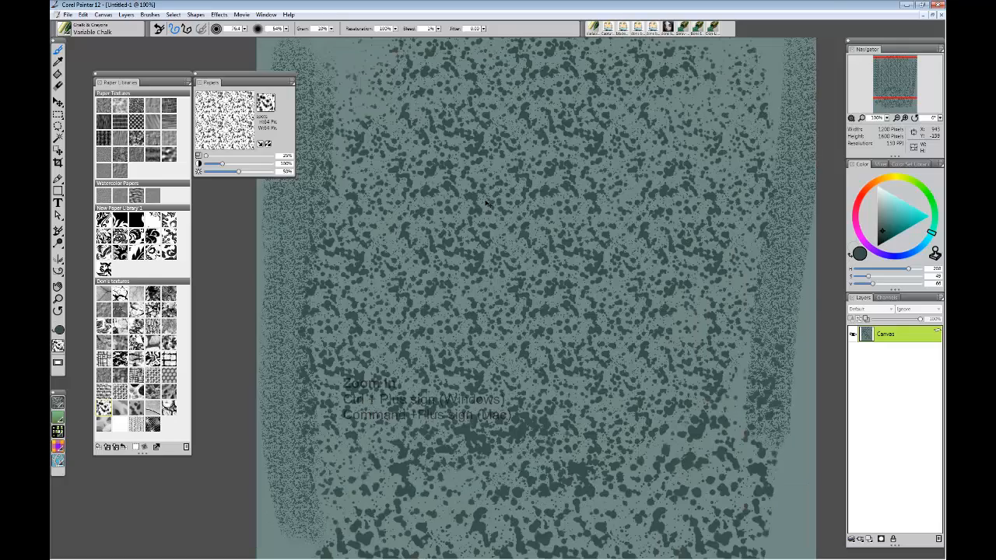
mouse_move(341, 132)
left_mouse_down()
mouse_move(333, 354)
mouse_move(447, 206)
mouse_move(525, 183)
left_mouse_up()
mouse_move(592, 167)
left_mouse_down()
mouse_move(413, 204)
mouse_move(327, 381)
mouse_move(466, 294)
mouse_move(485, 265)
mouse_move(433, 241)
mouse_move(351, 446)
mouse_move(562, 257)
mouse_move(454, 302)
left_mouse_up()
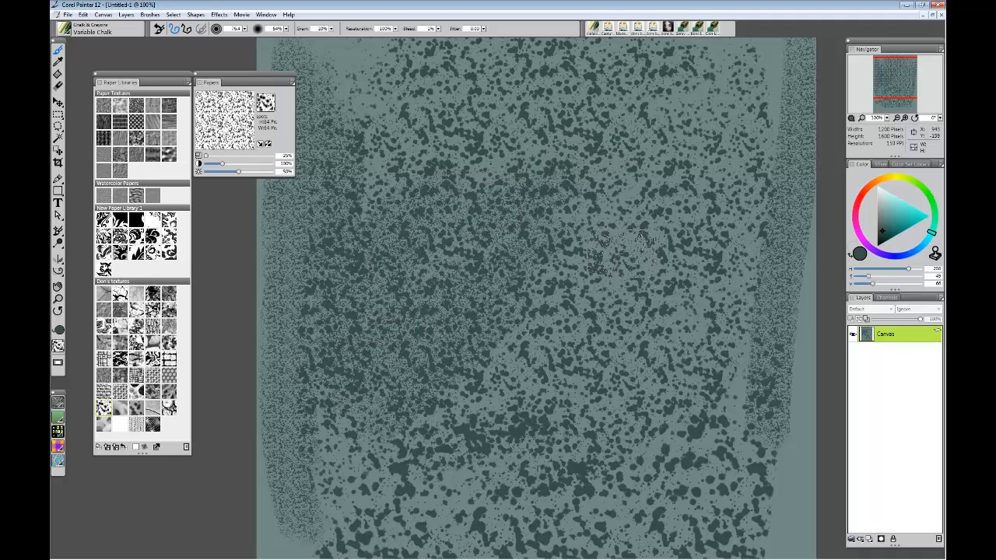
left_click_drag(743, 261, 633, 382)
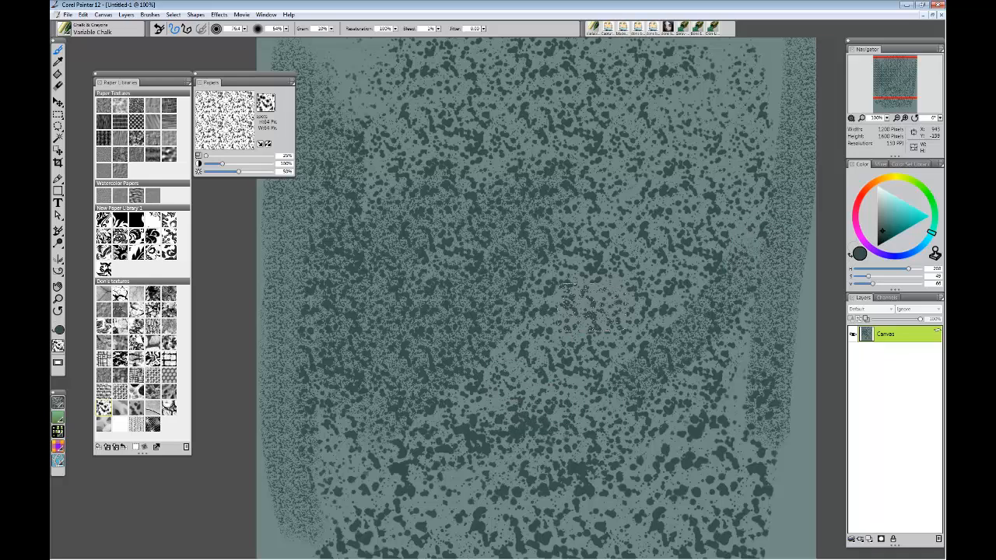
mouse_move(539, 329)
left_mouse_down()
mouse_move(568, 385)
mouse_move(506, 426)
left_mouse_up()
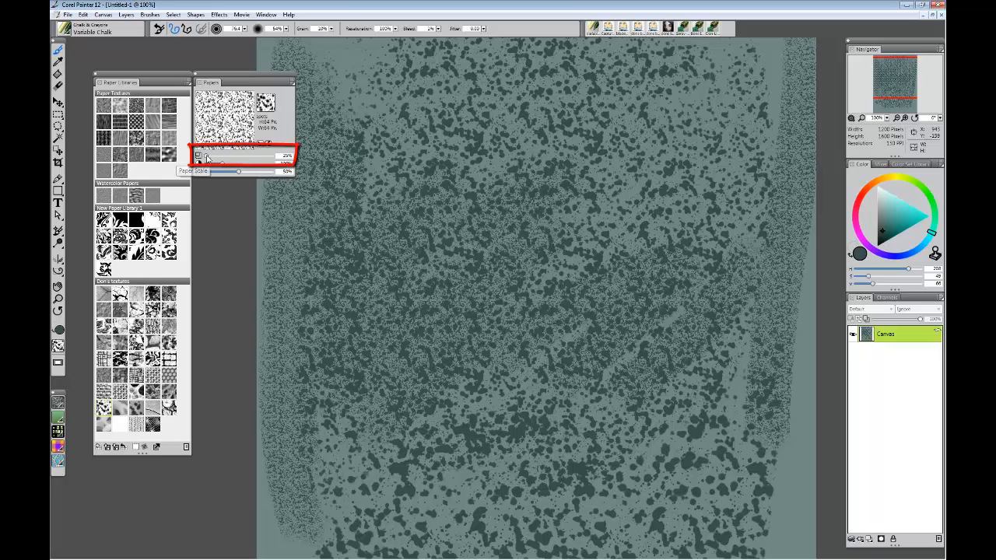
Set the paper scale back to 100%.
left_click_drag(206, 158, 216, 160)
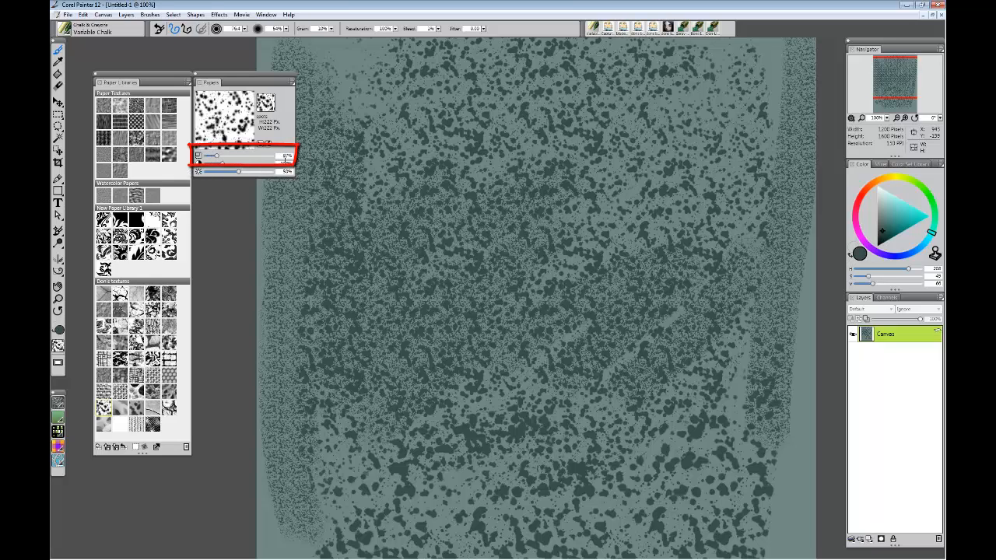
left_click_drag(292, 155, 294, 155)
type("1")
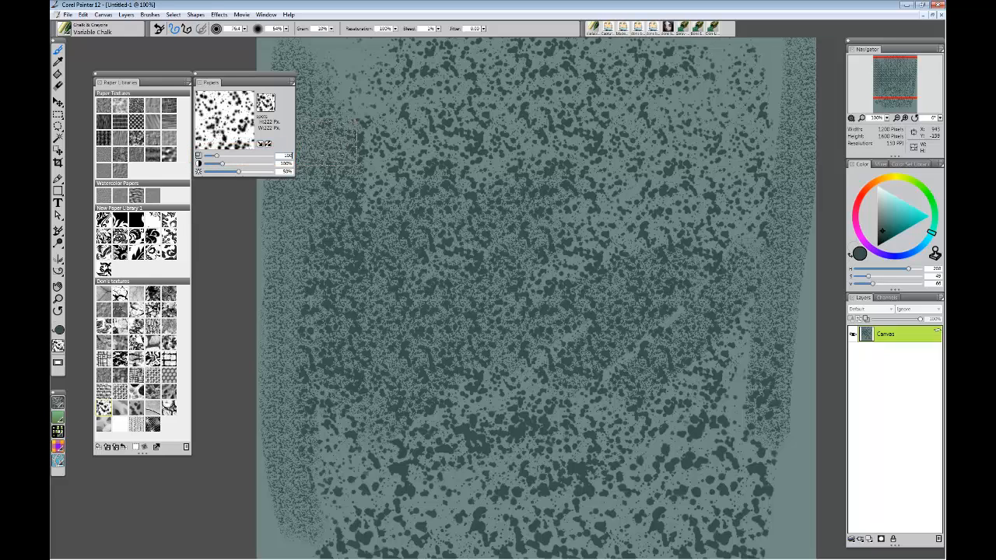
type("00")
key("Return")
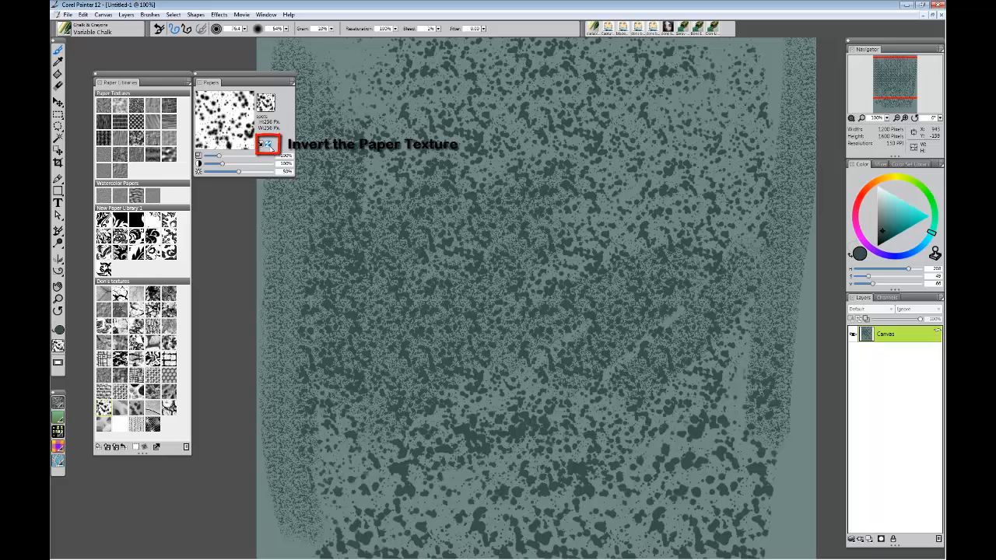
Invert the paper texture and paint a light blue-green around the dark spots in the middle of the canvas.
left_click(268, 144)
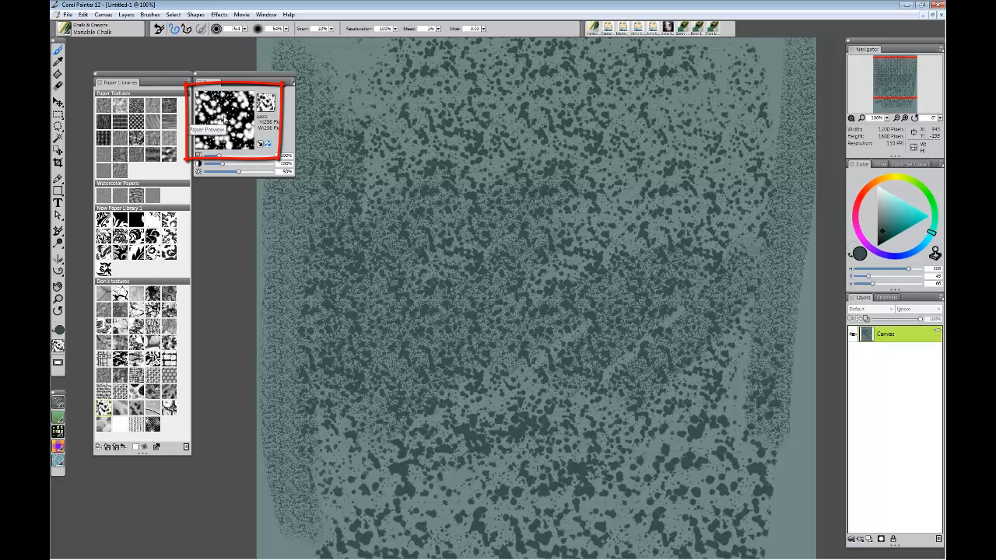
left_click(887, 210)
left_click_drag(886, 210, 883, 202)
mouse_move(605, 120)
left_mouse_down()
mouse_move(418, 227)
mouse_move(611, 123)
mouse_move(451, 234)
mouse_move(536, 191)
mouse_move(475, 252)
mouse_move(598, 166)
mouse_move(462, 272)
mouse_move(664, 150)
mouse_move(527, 278)
mouse_move(619, 181)
mouse_move(583, 166)
mouse_move(463, 179)
mouse_move(626, 96)
mouse_move(511, 126)
mouse_move(548, 99)
mouse_move(422, 140)
mouse_move(437, 151)
mouse_move(490, 88)
mouse_move(362, 167)
mouse_move(386, 121)
mouse_move(335, 225)
mouse_move(380, 187)
mouse_move(431, 178)
mouse_move(388, 252)
mouse_move(638, 124)
mouse_move(629, 176)
mouse_move(684, 148)
mouse_move(547, 310)
mouse_move(693, 145)
mouse_move(546, 274)
mouse_move(644, 193)
mouse_move(662, 198)
mouse_move(593, 312)
mouse_move(717, 199)
mouse_move(580, 294)
mouse_move(620, 259)
mouse_move(577, 247)
mouse_move(502, 265)
mouse_move(499, 187)
left_mouse_up()
mouse_move(469, 220)
left_mouse_down()
mouse_move(343, 343)
mouse_move(329, 314)
mouse_move(346, 450)
mouse_move(392, 311)
mouse_move(401, 405)
mouse_move(429, 408)
mouse_move(397, 457)
mouse_move(525, 365)
mouse_move(449, 373)
mouse_move(608, 320)
mouse_move(478, 422)
mouse_move(626, 352)
mouse_move(559, 367)
mouse_move(506, 344)
mouse_move(670, 268)
mouse_move(667, 290)
mouse_move(725, 241)
mouse_move(705, 321)
mouse_move(743, 133)
mouse_move(710, 342)
mouse_move(450, 471)
left_mouse_up()
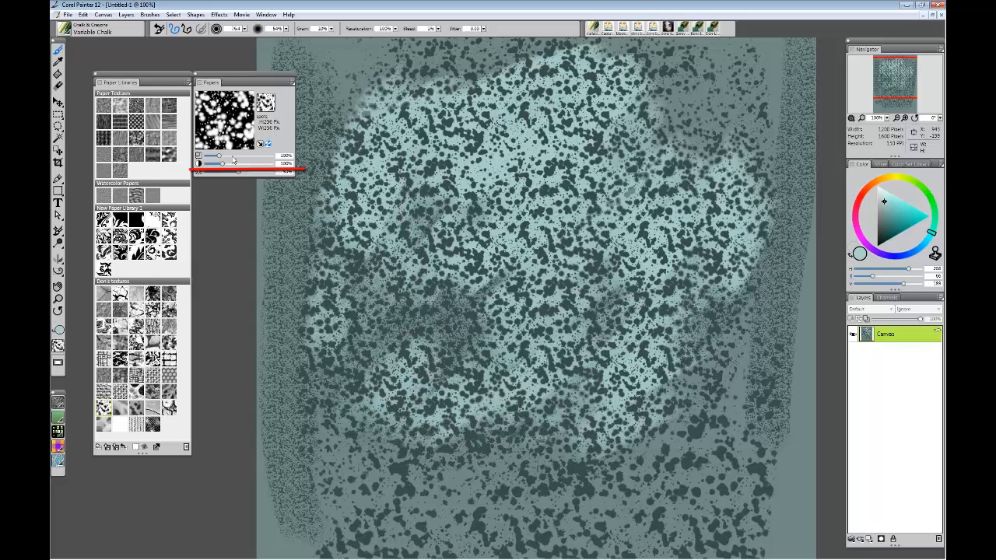
Turn off the paper inversion and clear the whole canvas to its background colour.
left_click(266, 143)
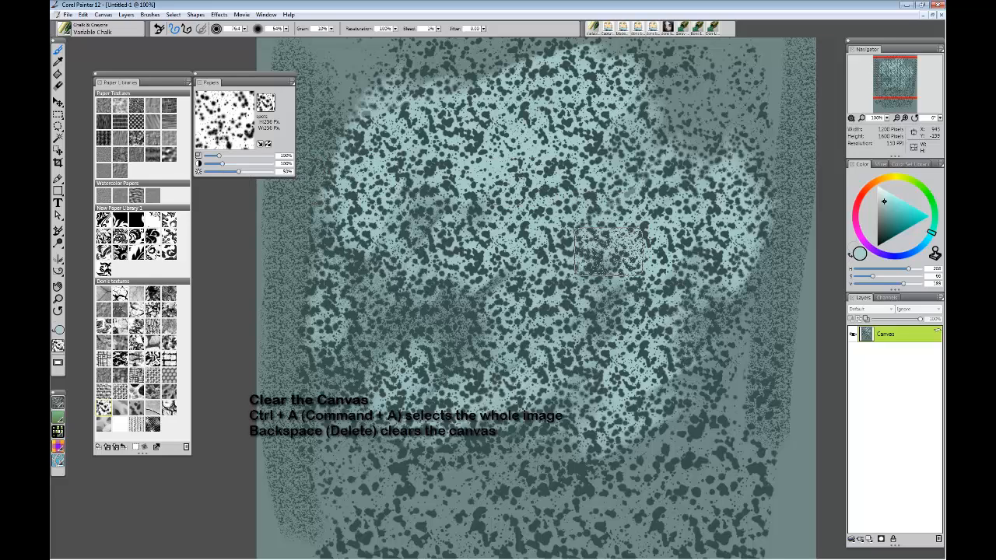
key("ctrl+a")
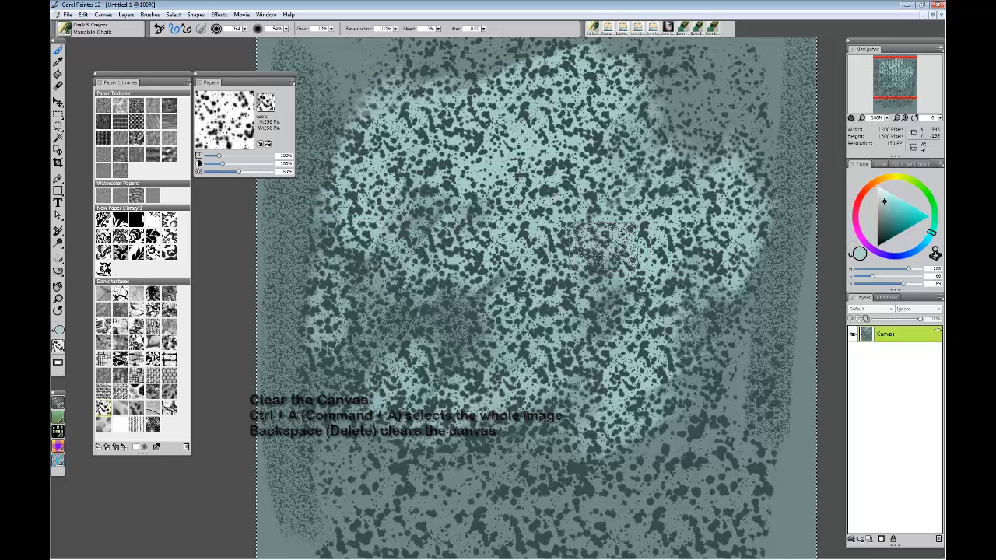
key("BackSpace")
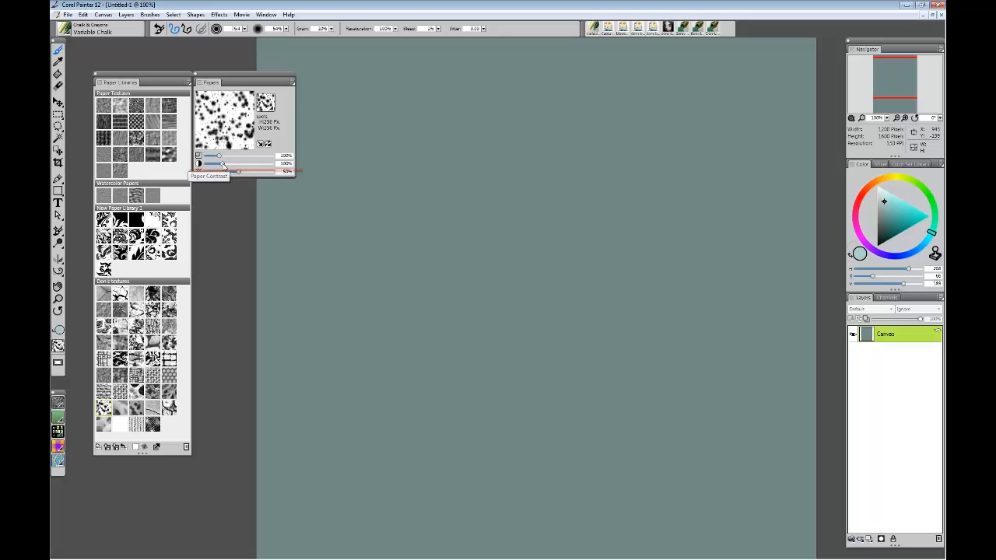
Lower the paper contrast to 9% and build up a large light chalk patch on the left half of the canvas.
left_click_drag(221, 164, 206, 165)
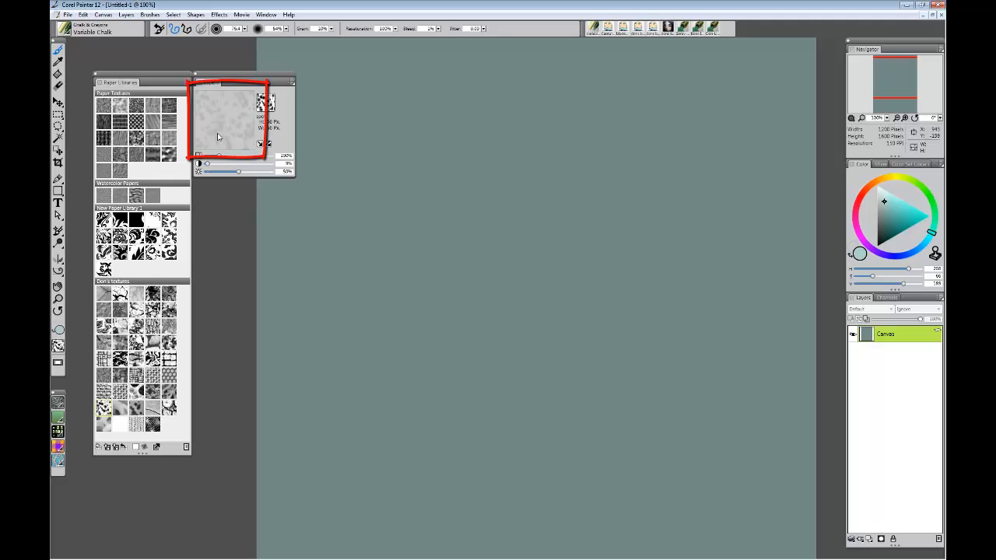
left_click_drag(354, 168, 320, 354)
left_click_drag(373, 182, 366, 381)
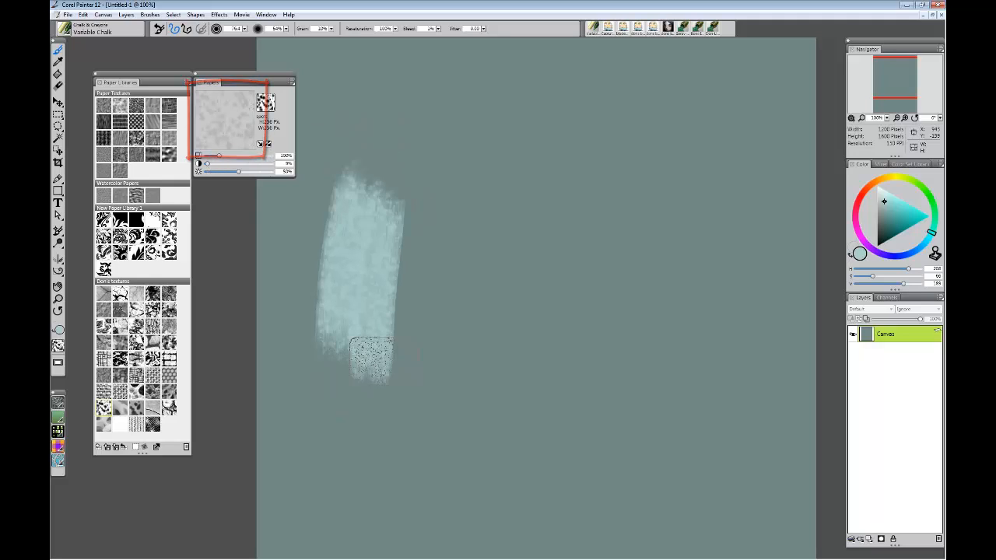
left_click_drag(408, 169, 389, 391)
left_click_drag(451, 190, 421, 406)
left_click_drag(451, 216, 406, 386)
mouse_move(323, 187)
left_mouse_down()
mouse_move(328, 364)
mouse_move(310, 374)
mouse_move(340, 379)
left_mouse_up()
mouse_move(319, 325)
left_mouse_down()
mouse_move(392, 413)
mouse_move(373, 350)
mouse_move(335, 362)
left_mouse_up()
left_click_drag(449, 251, 401, 385)
mouse_move(346, 194)
left_mouse_down()
mouse_move(374, 100)
mouse_move(443, 138)
left_mouse_up()
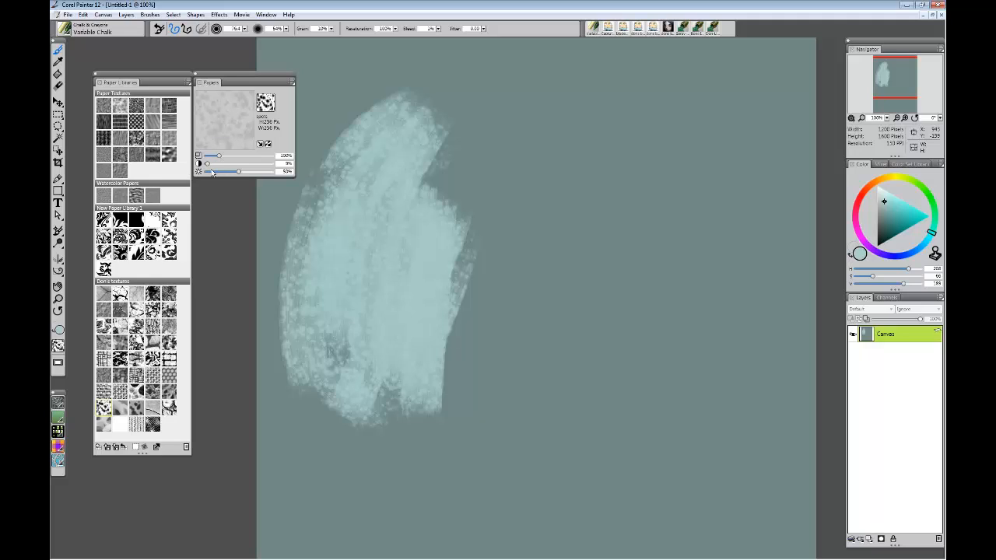
Paint light speckles right of the solid patch at 229% paper contrast, then add strokes over their upper part at about 41% contrast.
left_click(243, 165)
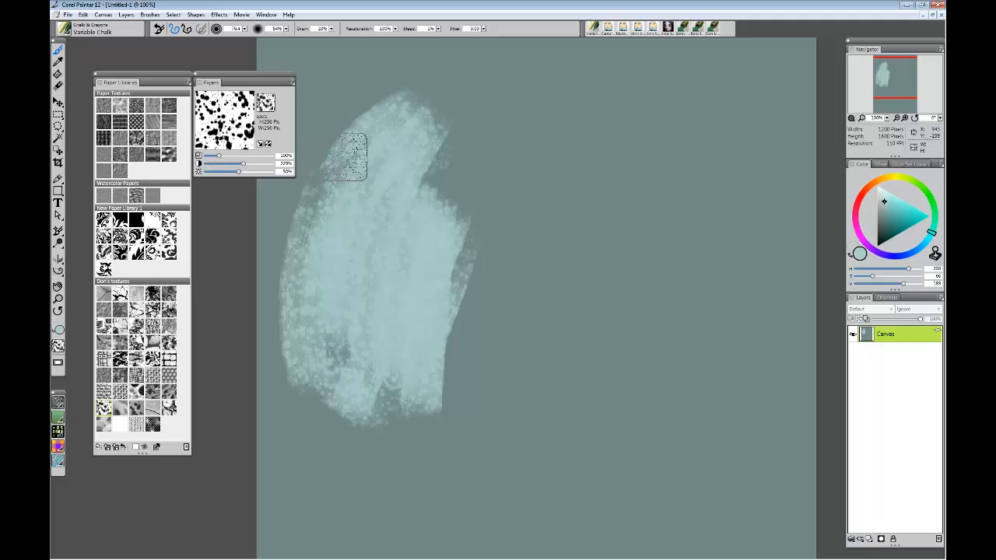
mouse_move(572, 222)
left_mouse_down()
mouse_move(537, 342)
mouse_move(532, 208)
mouse_move(485, 300)
mouse_move(542, 338)
mouse_move(420, 287)
left_mouse_up()
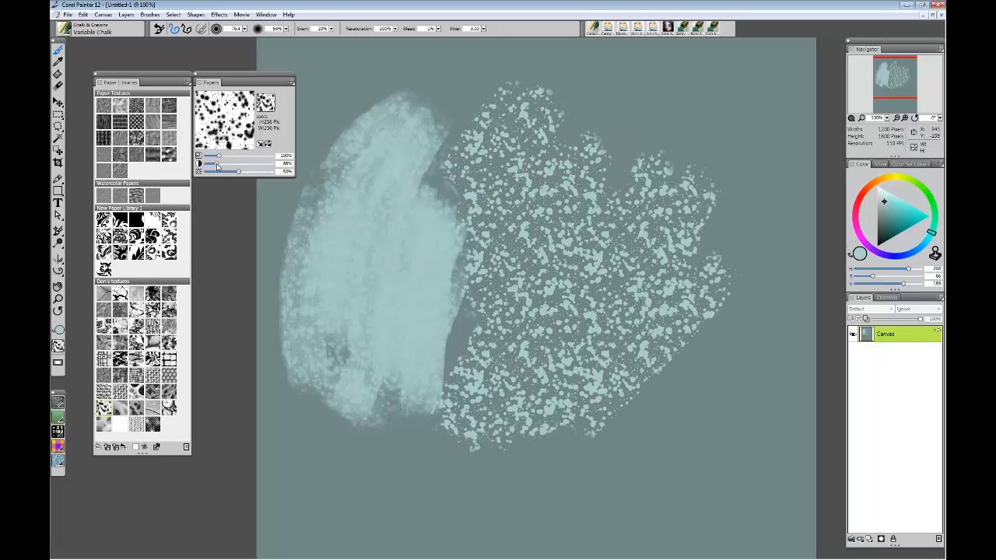
left_click_drag(217, 165, 213, 164)
mouse_move(548, 225)
left_mouse_down()
mouse_move(480, 261)
mouse_move(675, 114)
mouse_move(579, 233)
mouse_move(479, 185)
mouse_move(556, 126)
left_mouse_up()
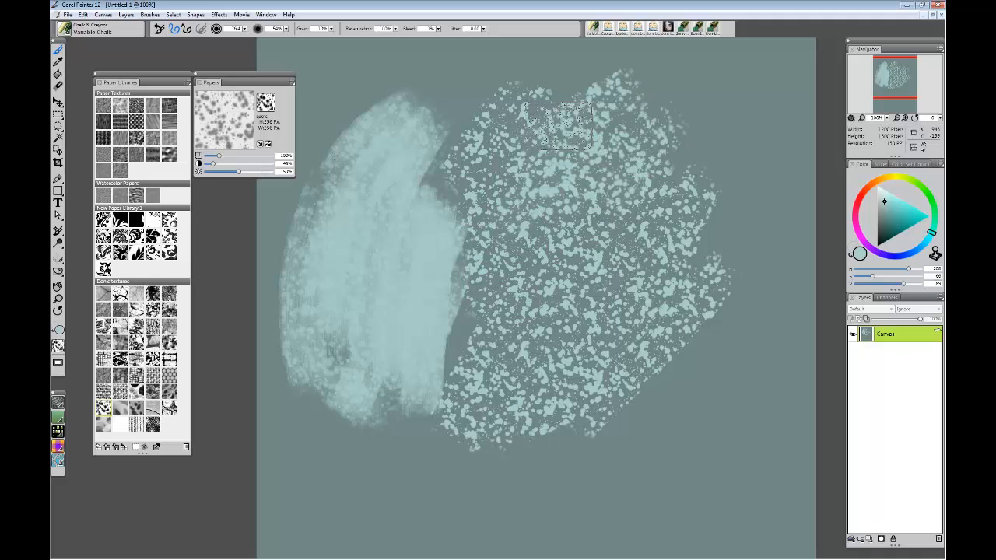
Invert the paper, paint a darker teal diagonally through the light speckles, and turn the inversion off again.
left_click(268, 144)
left_click(885, 226)
mouse_move(607, 109)
left_mouse_down()
mouse_move(424, 225)
mouse_move(528, 240)
mouse_move(451, 292)
left_mouse_up()
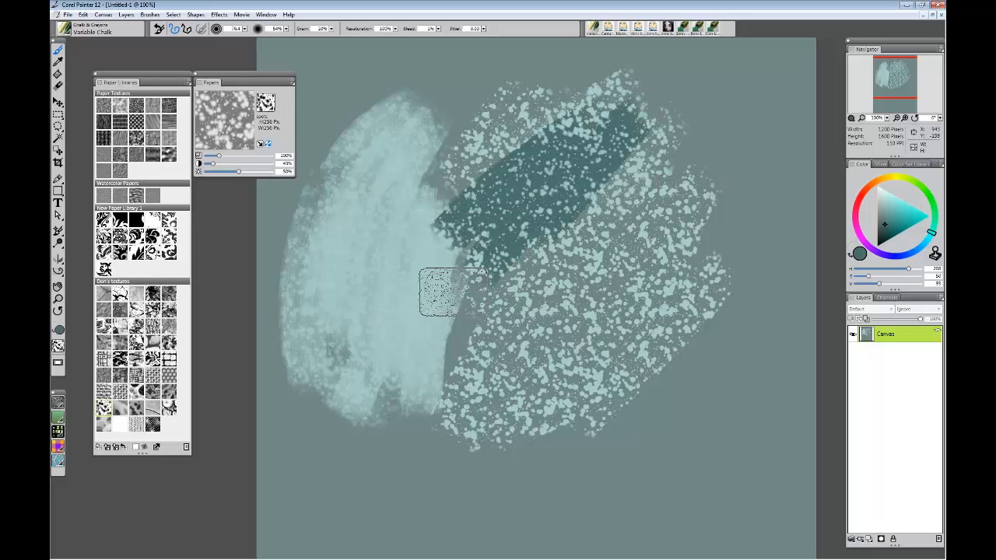
left_click(268, 144)
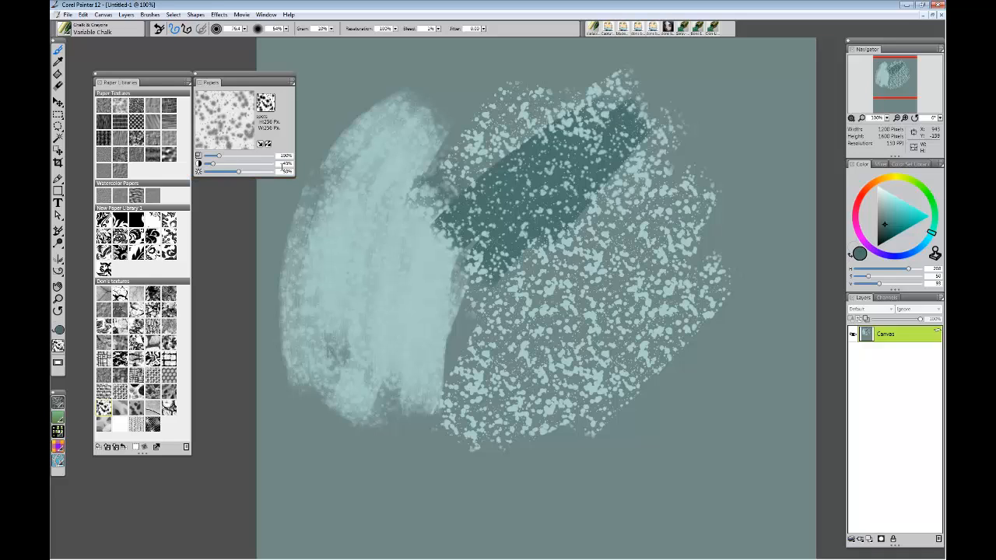
Reset the paper contrast to 100%, lower the paper brightness to 8%, and paint dark teal strokes over the existing patches.
left_click(198, 164)
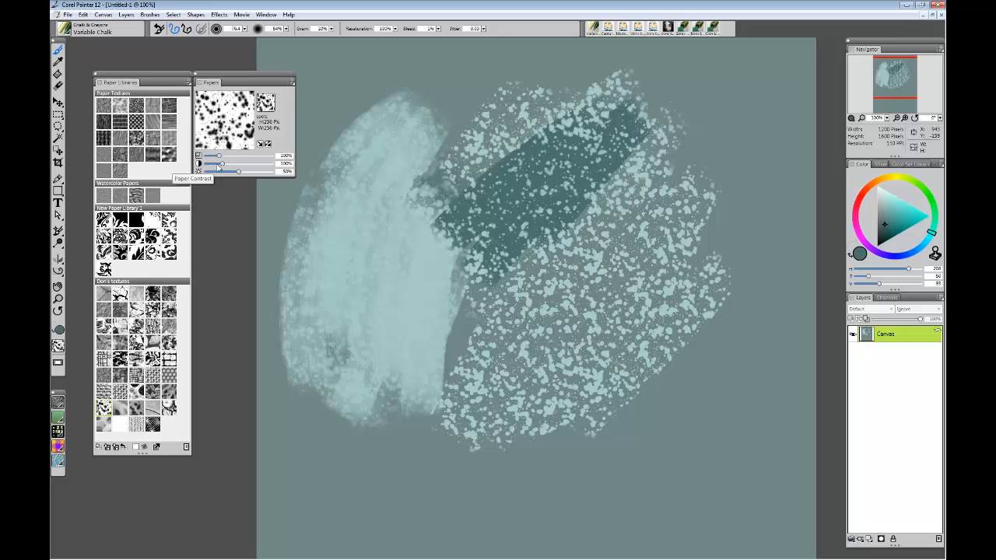
left_click_drag(238, 171, 209, 172)
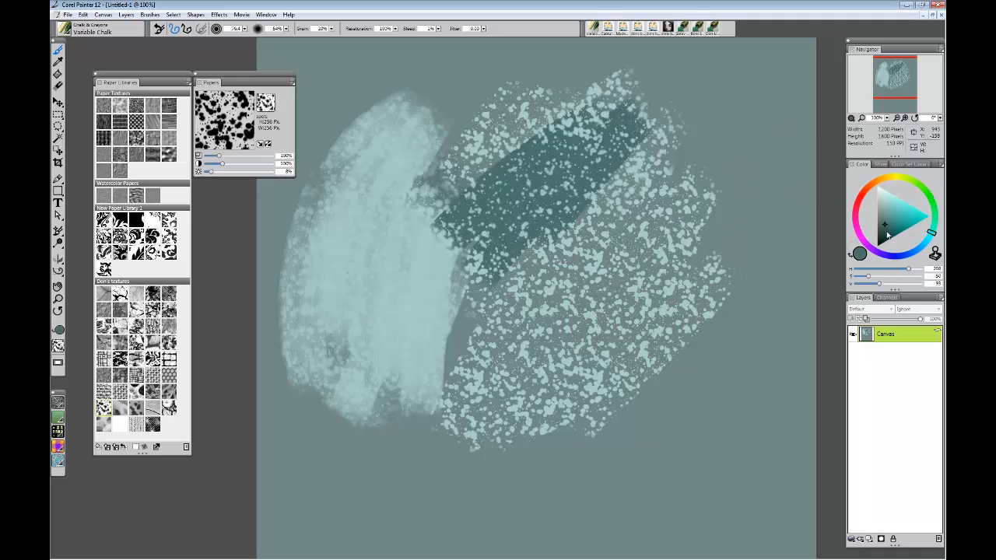
mouse_move(716, 331)
left_mouse_down()
mouse_move(615, 465)
mouse_move(644, 382)
mouse_move(534, 378)
mouse_move(383, 459)
mouse_move(403, 356)
mouse_move(311, 431)
mouse_move(360, 254)
mouse_move(381, 325)
mouse_move(462, 256)
mouse_move(507, 258)
mouse_move(397, 167)
mouse_move(424, 136)
mouse_move(350, 202)
mouse_move(317, 316)
mouse_move(305, 261)
mouse_move(401, 152)
mouse_move(393, 233)
mouse_move(421, 307)
mouse_move(595, 282)
mouse_move(704, 294)
mouse_move(704, 358)
mouse_move(518, 406)
mouse_move(661, 186)
mouse_move(669, 304)
mouse_move(688, 326)
mouse_move(544, 404)
left_mouse_up()
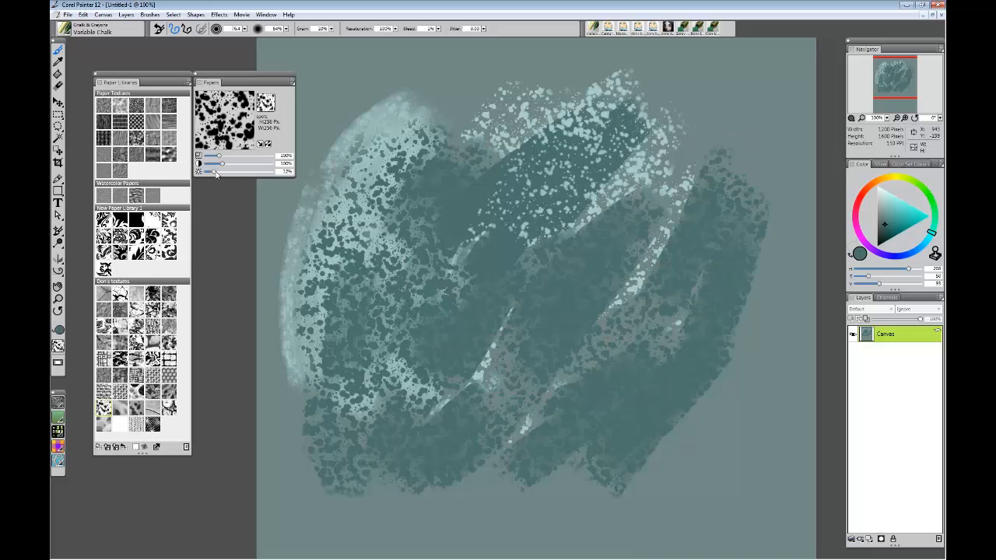
Raise the paper brightness to 69% and paint small light-teal speckles across the dark teal strokes and the light patch on the canvas.
left_click_drag(250, 173, 253, 174)
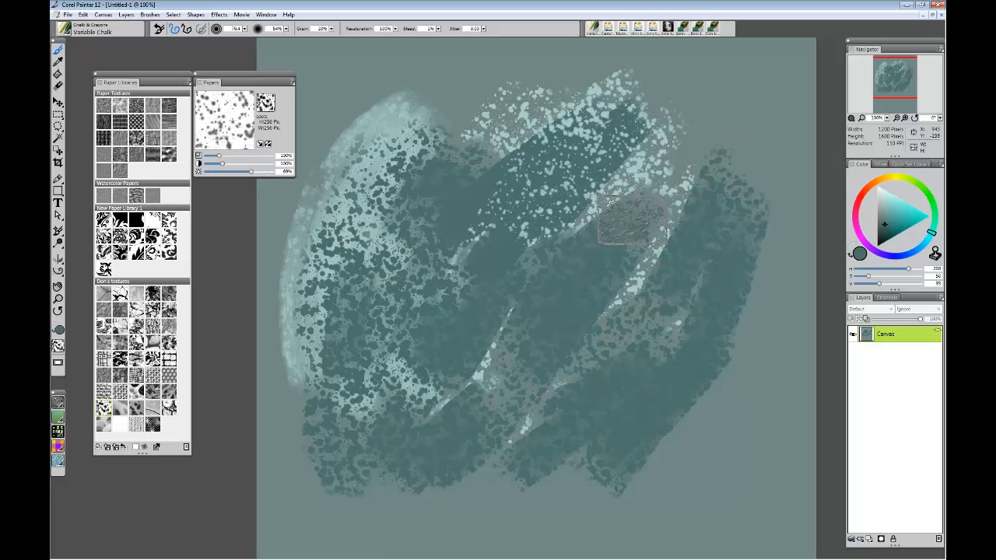
left_click(886, 200)
mouse_move(578, 194)
left_mouse_down()
mouse_move(530, 228)
mouse_move(609, 214)
mouse_move(504, 366)
left_mouse_up()
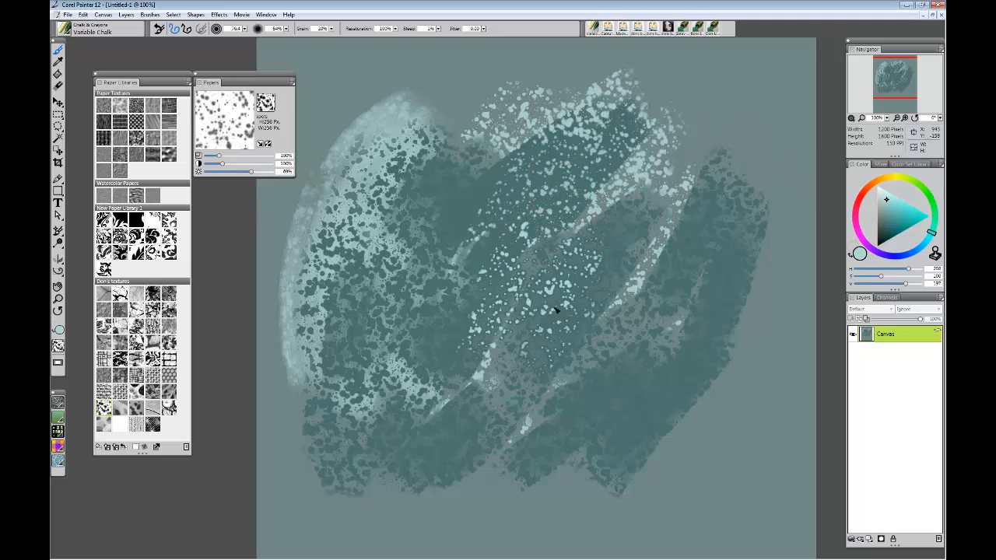
left_click_drag(462, 294, 449, 224)
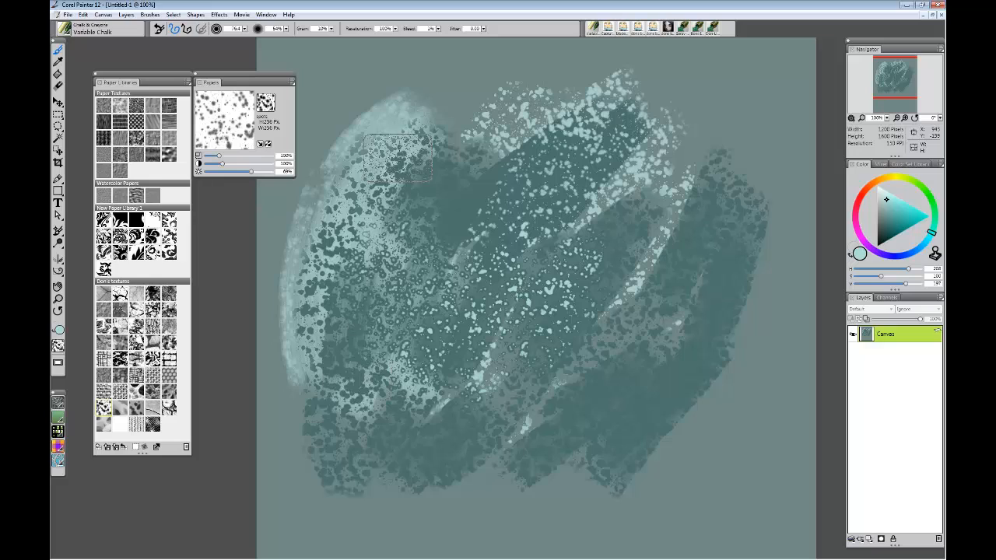
left_click_drag(389, 144, 354, 392)
mouse_move(330, 441)
left_mouse_down()
mouse_move(385, 459)
mouse_move(384, 373)
mouse_move(407, 457)
left_mouse_up()
mouse_move(568, 370)
left_mouse_down()
mouse_move(471, 385)
mouse_move(460, 350)
mouse_move(428, 316)
mouse_move(423, 241)
mouse_move(462, 168)
mouse_move(474, 206)
left_mouse_up()
mouse_move(671, 203)
left_mouse_down()
mouse_move(571, 399)
mouse_move(689, 233)
mouse_move(681, 195)
mouse_move(536, 175)
mouse_move(595, 144)
left_mouse_up()
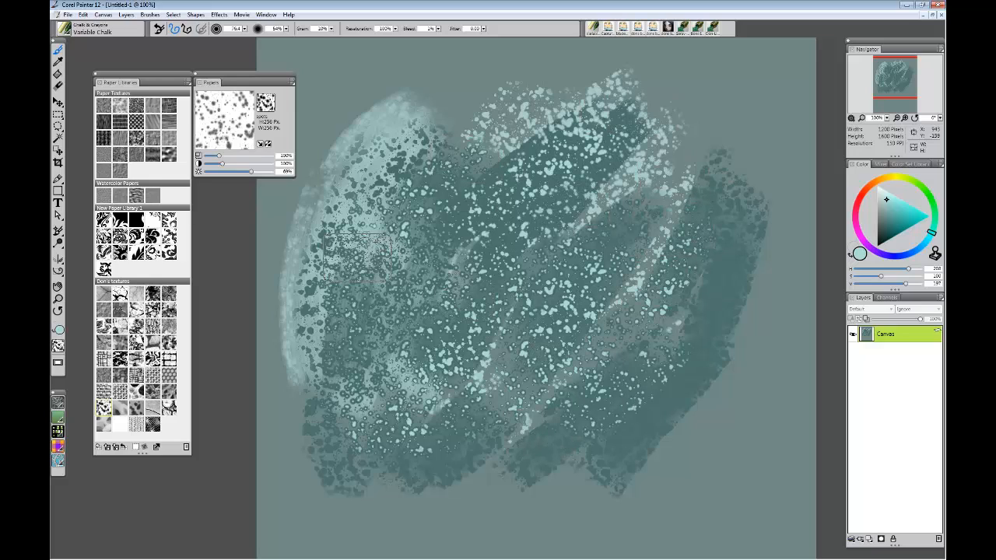
left_click_drag(418, 115, 303, 364)
mouse_move(729, 210)
left_mouse_down()
mouse_move(728, 241)
mouse_move(647, 401)
left_mouse_up()
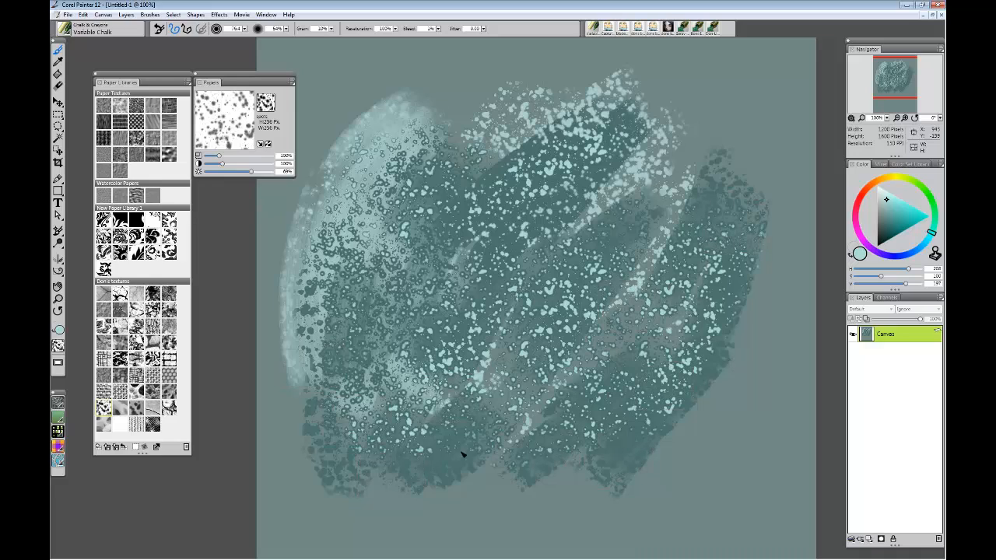
left_click_drag(462, 453, 476, 420)
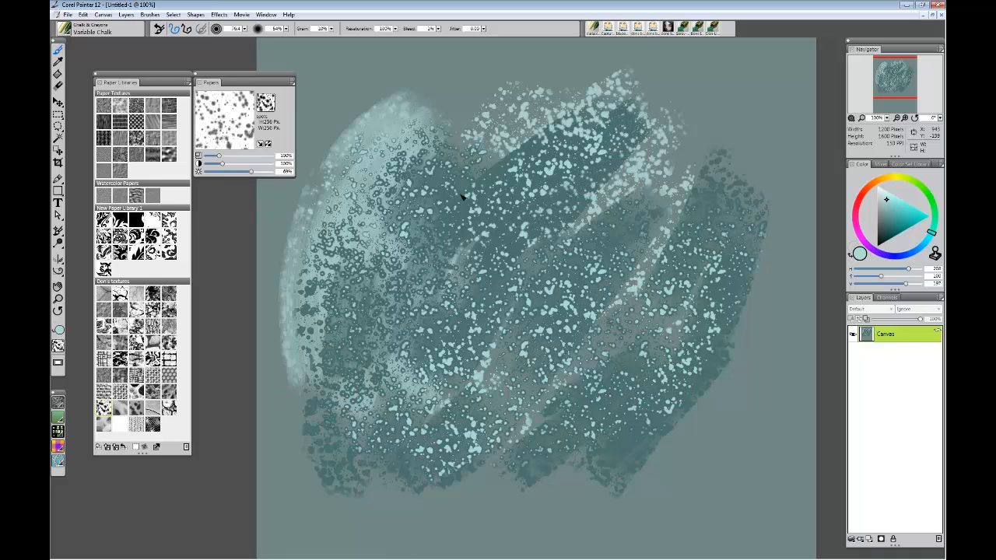